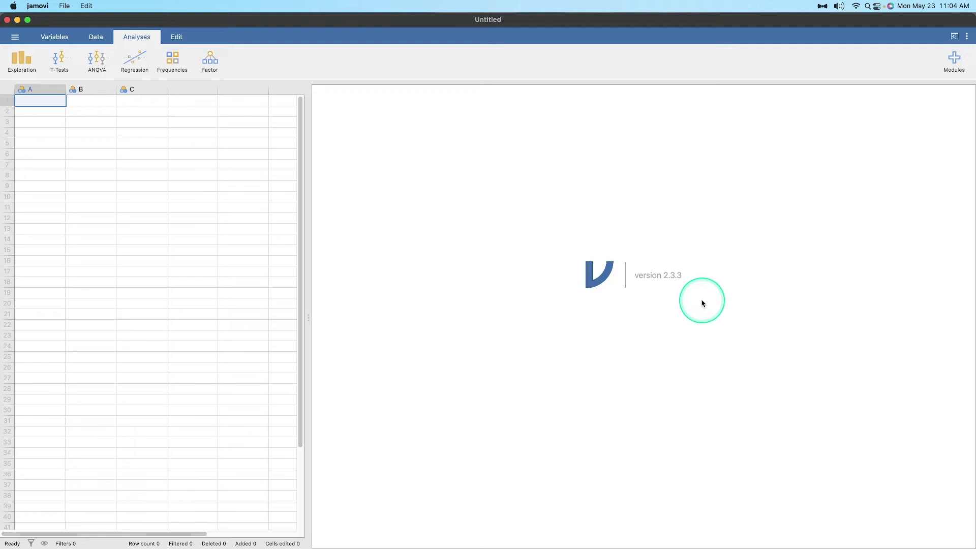
Open the RTFM dataset from jamovi's lsj-data Data Library, showing grade, attend and reading
{"action": "key", "text": "ctrl+Up"}
{"action": "left_click", "coordinate": [267, 165]}
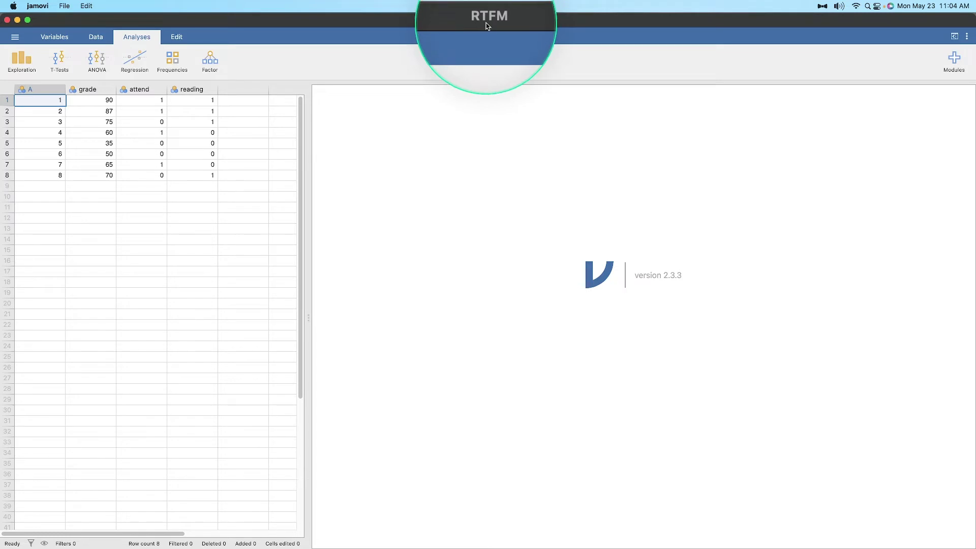
{"action": "left_click", "coordinate": [20, 41]}
{"action": "left_click", "coordinate": [41, 123]}
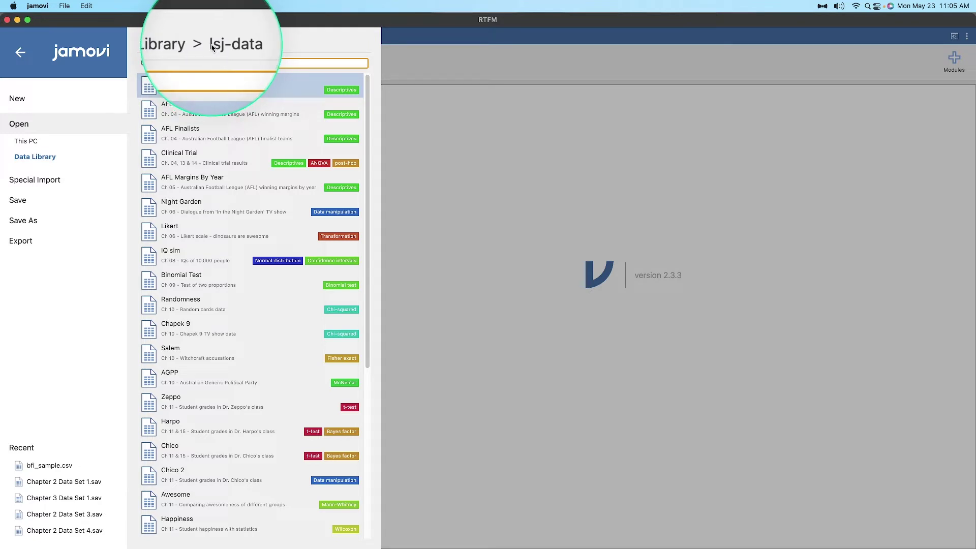
{"action": "scroll", "coordinate": [213, 407], "scroll_direction": "down", "scroll_amount": 5}
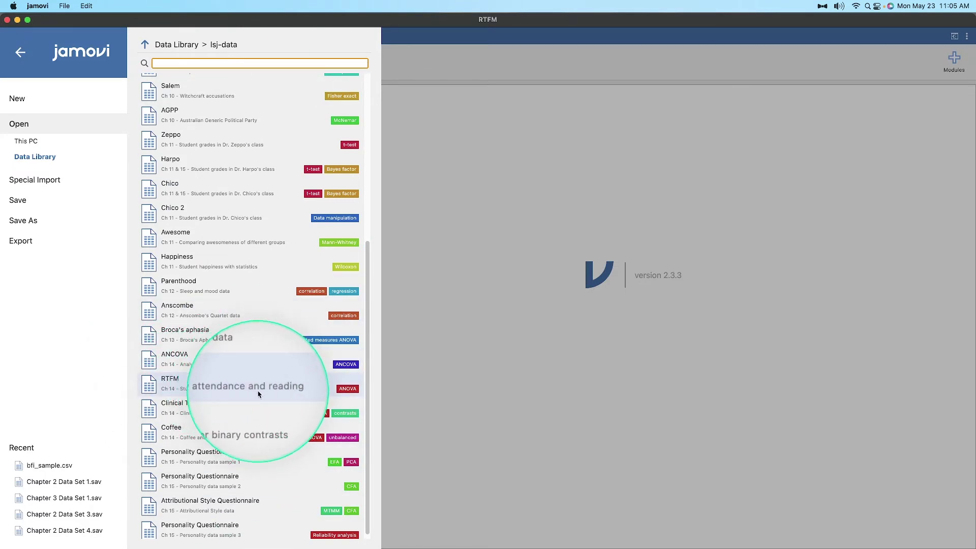
{"action": "left_click", "coordinate": [224, 394]}
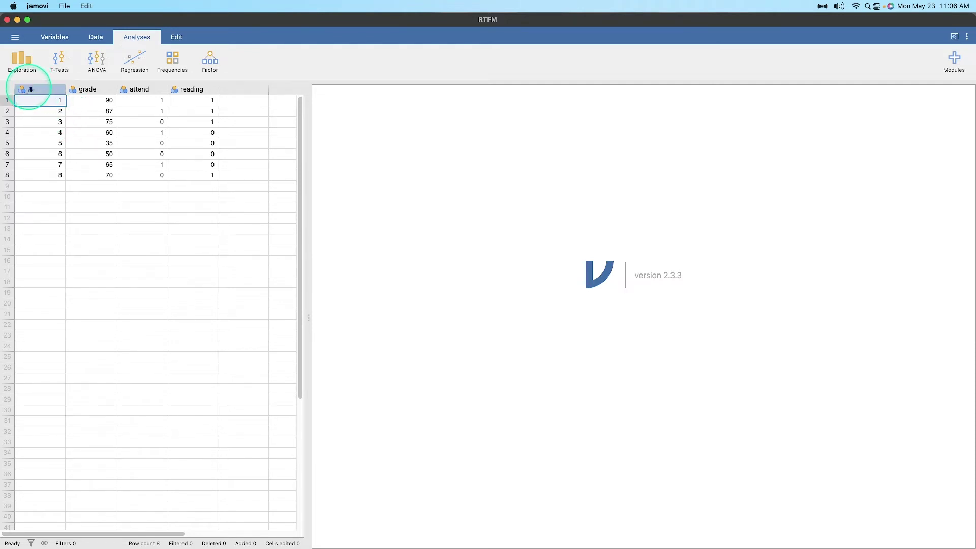
{"action": "left_click", "coordinate": [31, 89]}
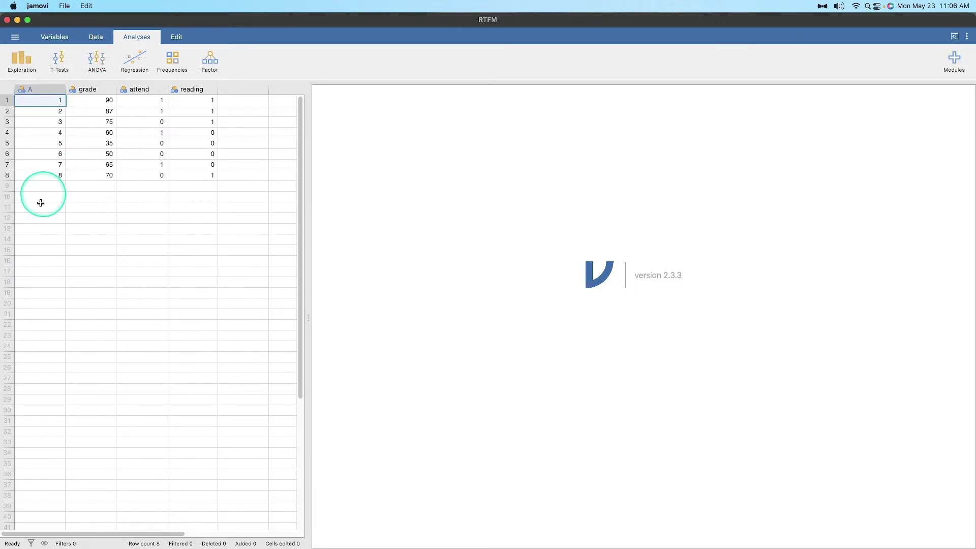
{"action": "left_click", "coordinate": [91, 90]}
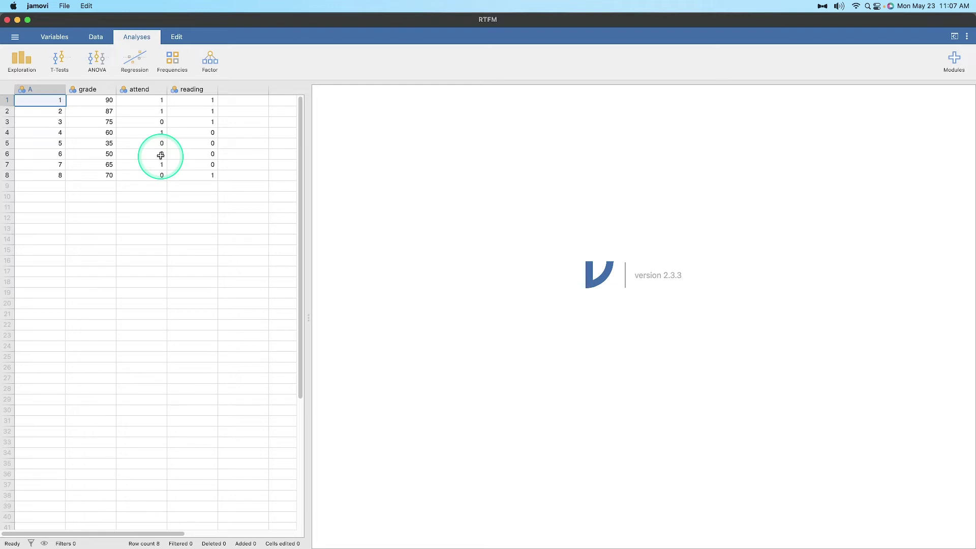
Keep attend Nominal and label its levels 0 as 'Not Attend' and 1 as 'Attend'
{"action": "double_click", "coordinate": [145, 90]}
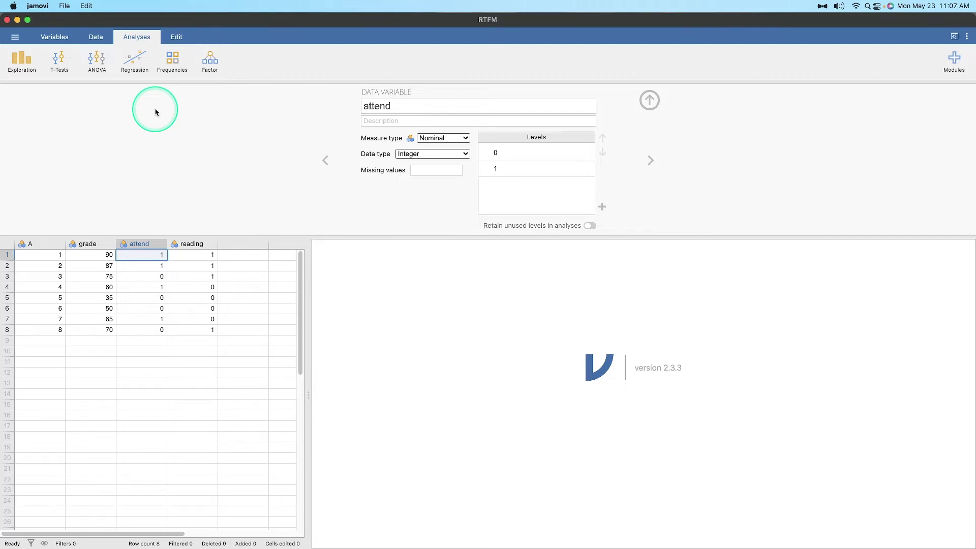
{"action": "left_click", "coordinate": [446, 139]}
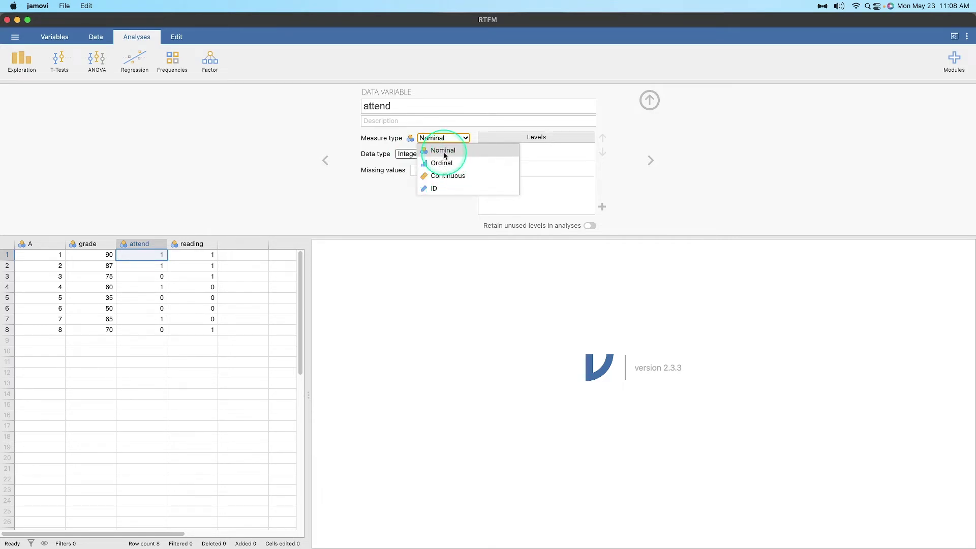
{"action": "left_click", "coordinate": [386, 163]}
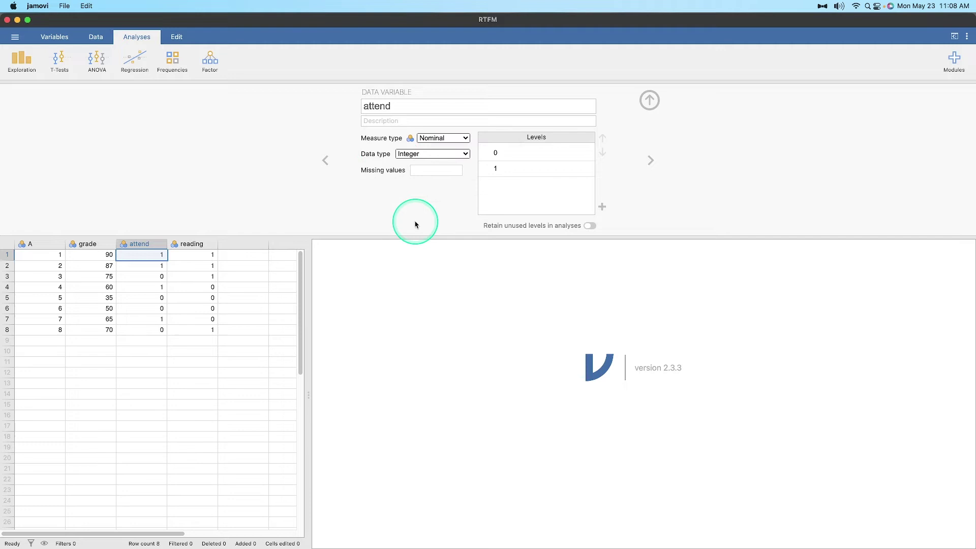
{"action": "left_click", "coordinate": [503, 154]}
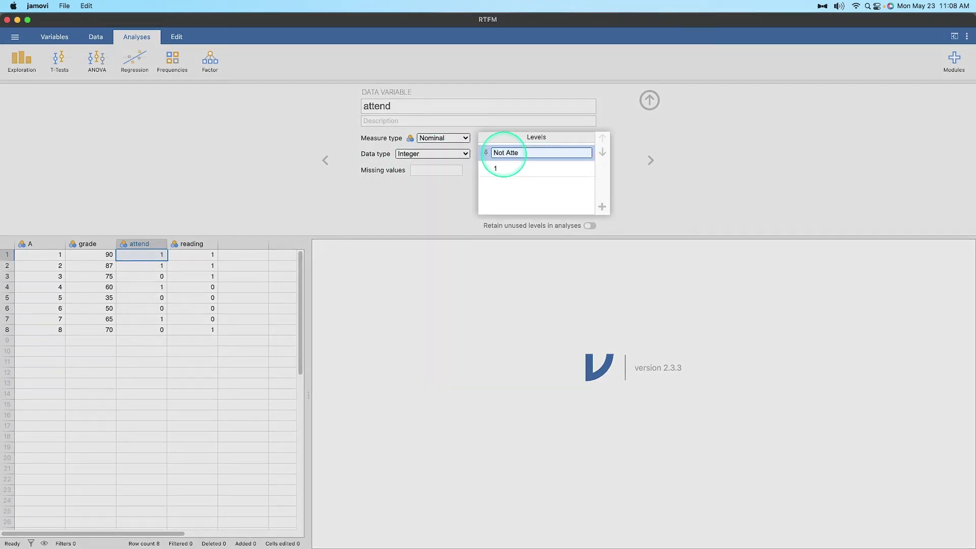
{"action": "left_click", "coordinate": [625, 170]}
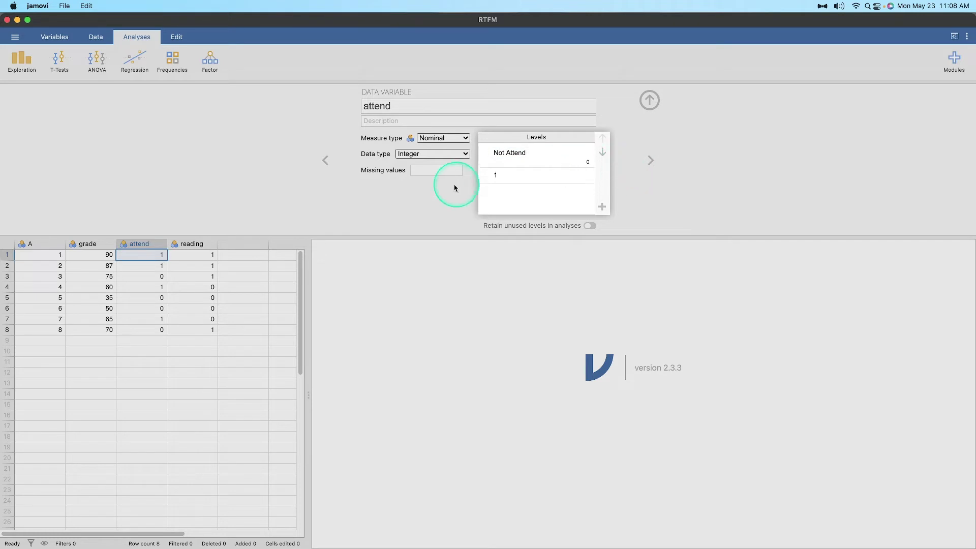
{"action": "left_click", "coordinate": [508, 174]}
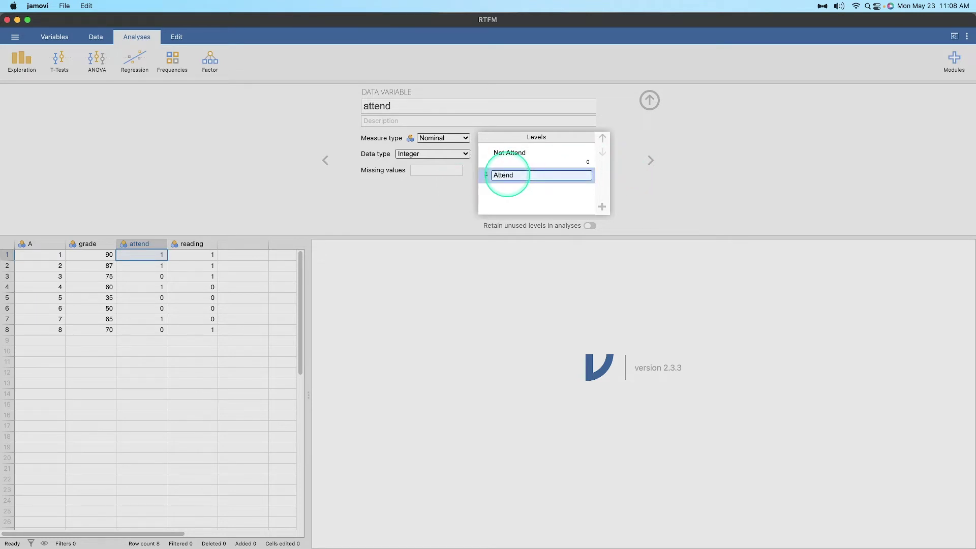
{"action": "type", "text": "Attend"}
{"action": "left_click", "coordinate": [641, 168]}
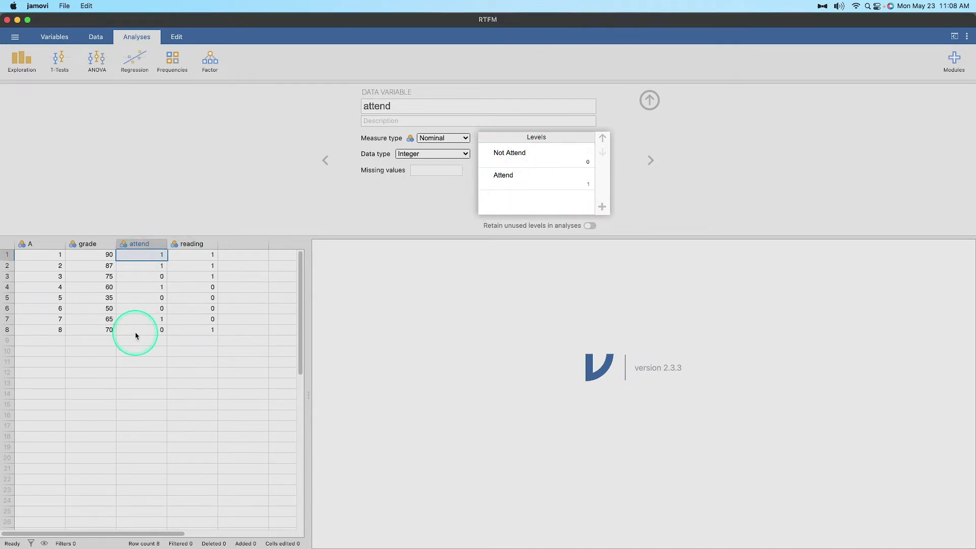
{"action": "left_click", "coordinate": [686, 167]}
Label reading's levels 0 as 'Not Read' and 1 as 'Read', then close variable setup
{"action": "left_click", "coordinate": [651, 161]}
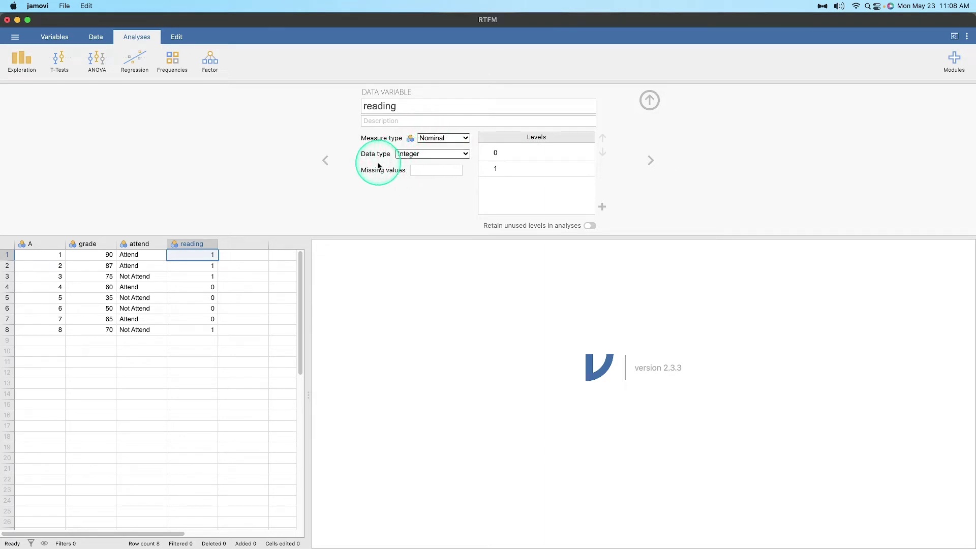
{"action": "left_click", "coordinate": [529, 152]}
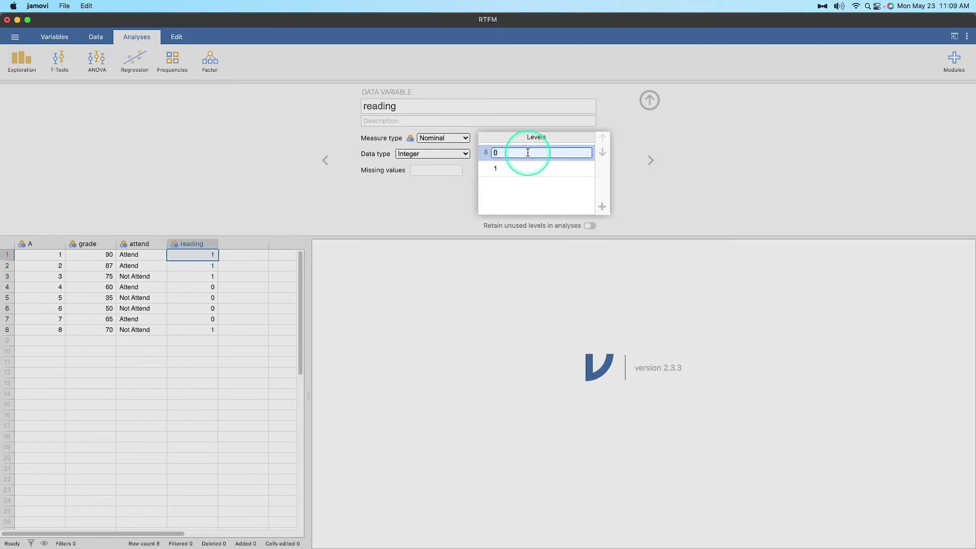
{"action": "type", "text": "Not Read"}
{"action": "key", "text": "Return"}
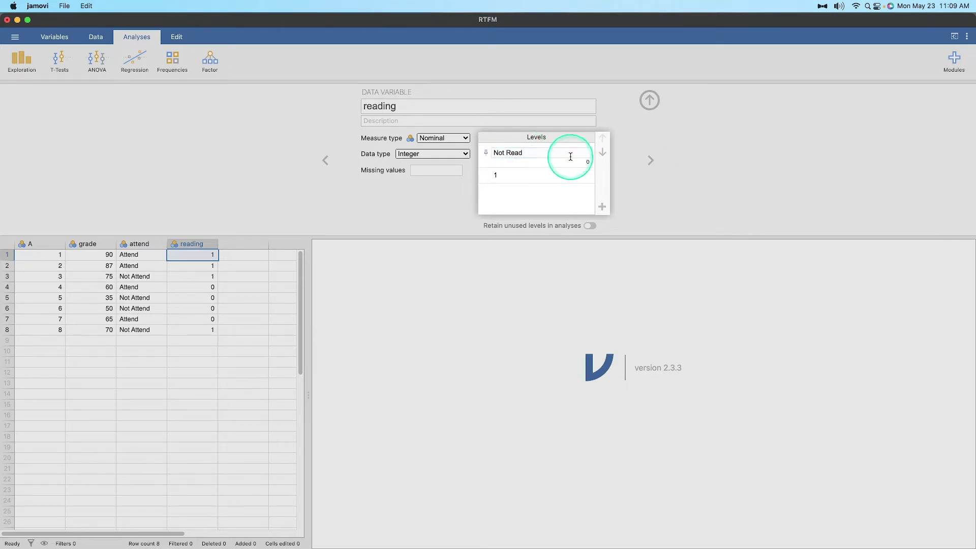
{"action": "left_click", "coordinate": [515, 173]}
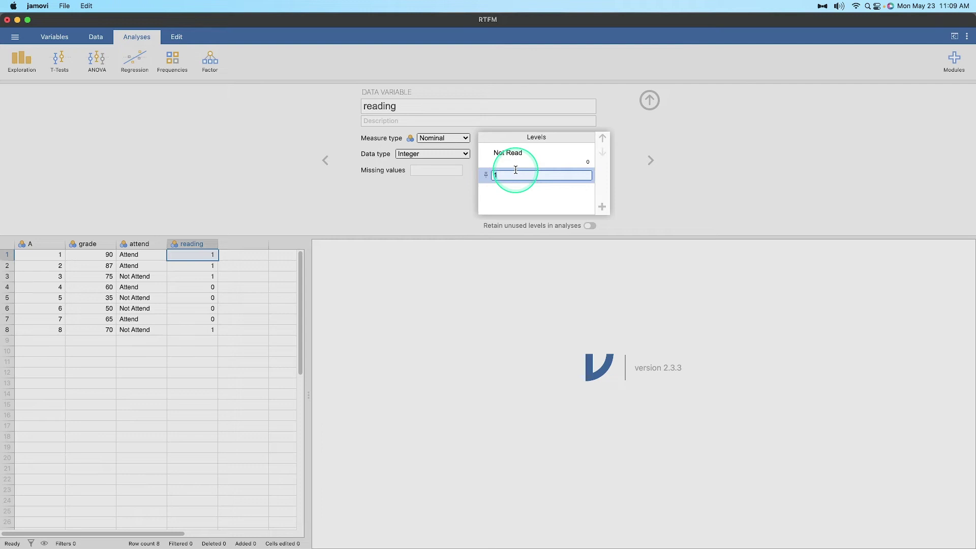
{"action": "type", "text": "Read"}
{"action": "key", "text": "Return"}
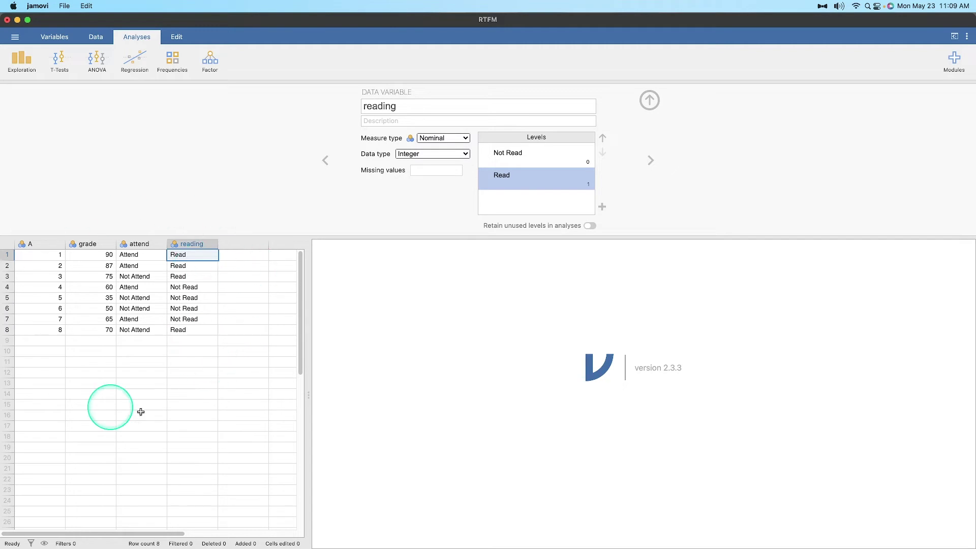
{"action": "left_click", "coordinate": [651, 101]}
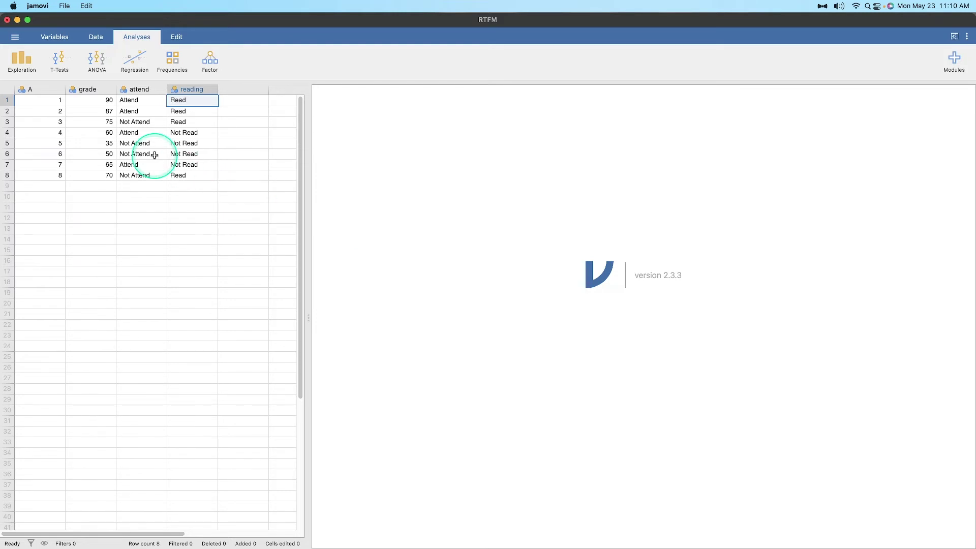
Show the ANOVA menu on the Analyses tab
{"action": "left_click", "coordinate": [97, 68]}
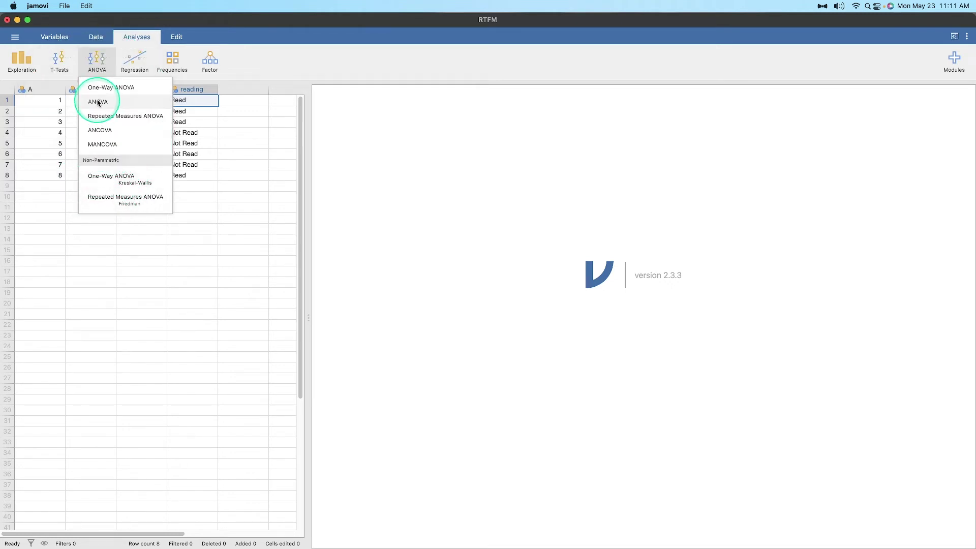
Create an ANOVA with grade as dependent variable and select attend and reading
{"action": "left_click", "coordinate": [98, 103]}
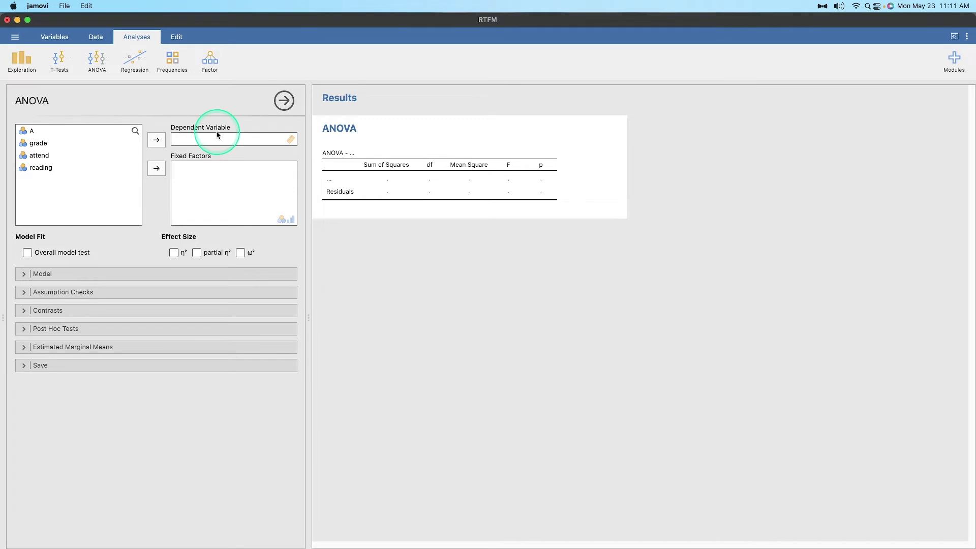
{"action": "left_click", "coordinate": [38, 143]}
{"action": "left_click", "coordinate": [156, 139]}
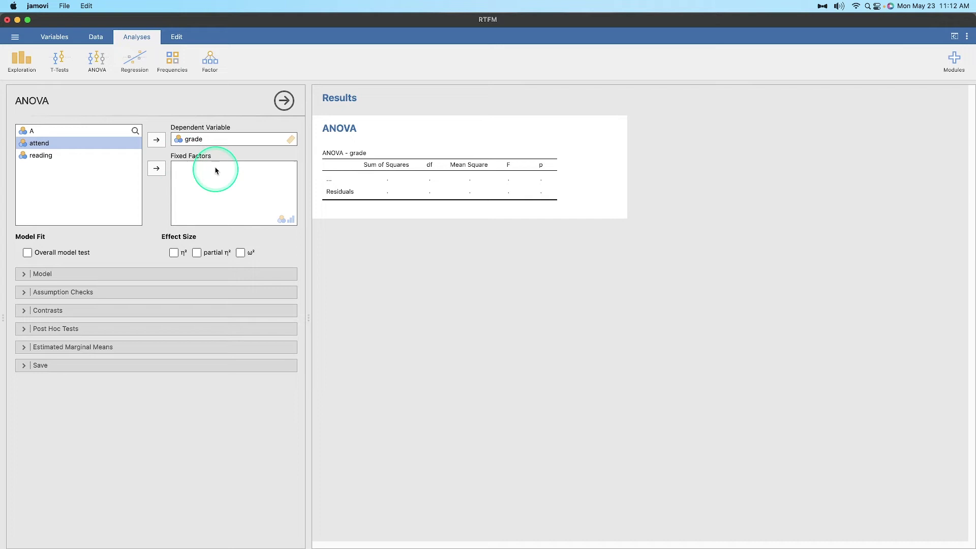
{"action": "left_click", "coordinate": [36, 155], "text": "shift"}
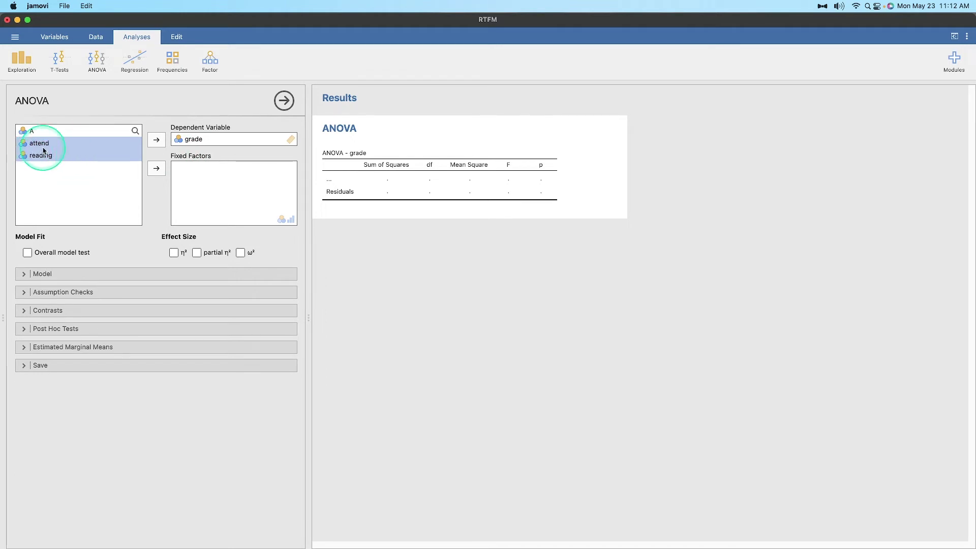
Add attend and reading as fixed factors and report partial η² effect size
{"action": "left_click", "coordinate": [157, 169]}
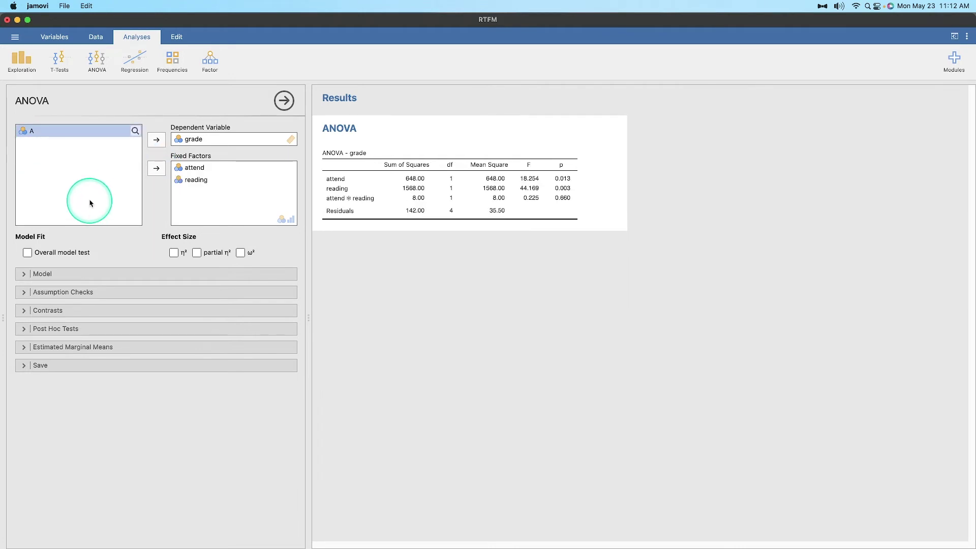
{"action": "left_click", "coordinate": [197, 253]}
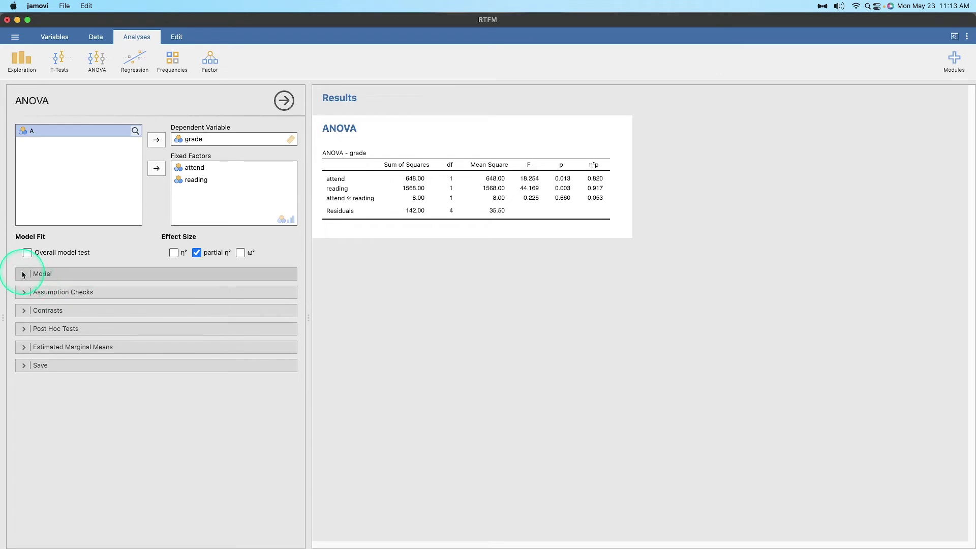
Verify the model has attend, reading and attend ✻ reading with Type 3 sums of squares
{"action": "left_click", "coordinate": [22, 274]}
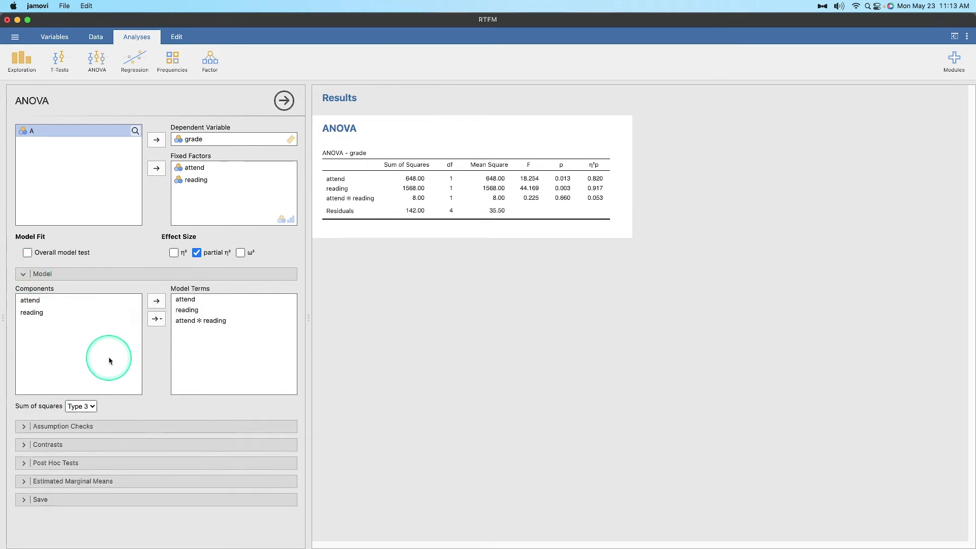
{"action": "left_click", "coordinate": [97, 406]}
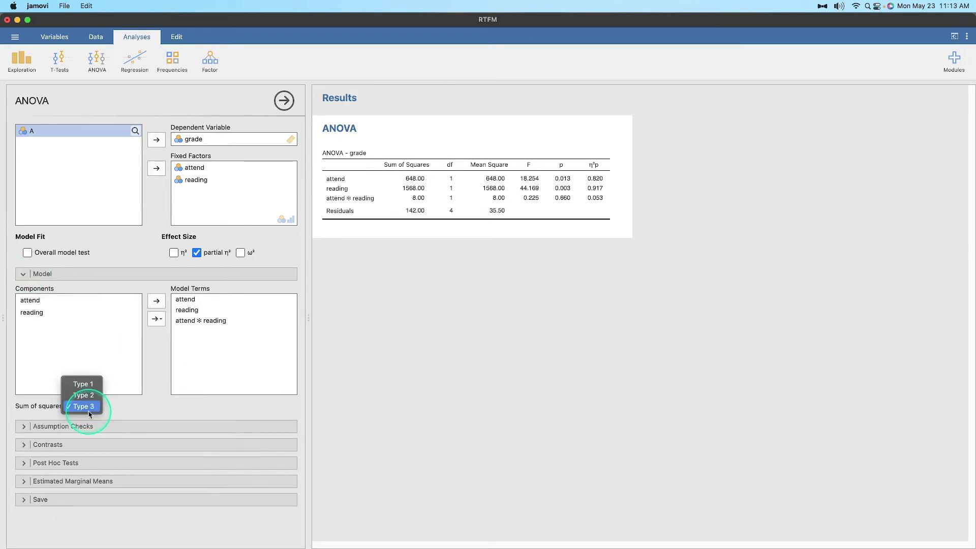
{"action": "left_click", "coordinate": [147, 405]}
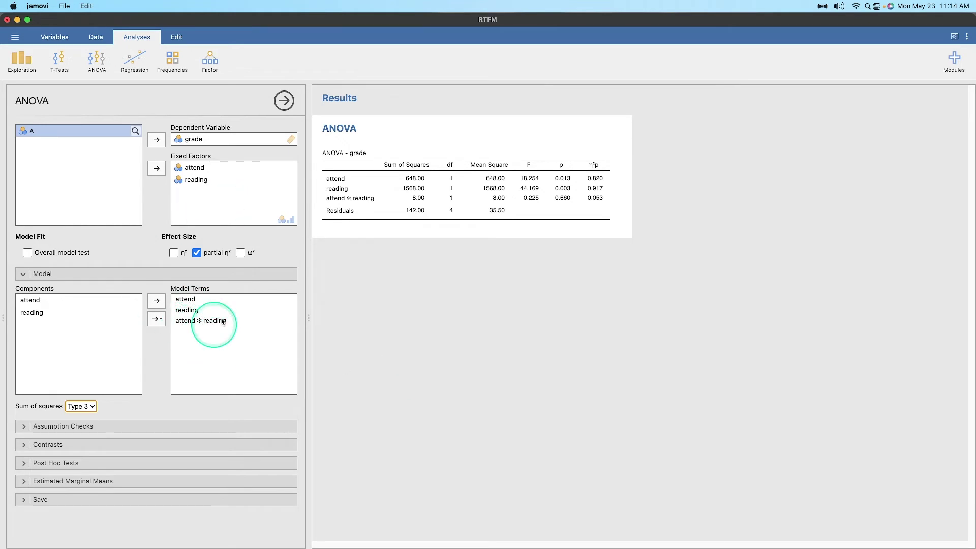
{"action": "left_click", "coordinate": [161, 275]}
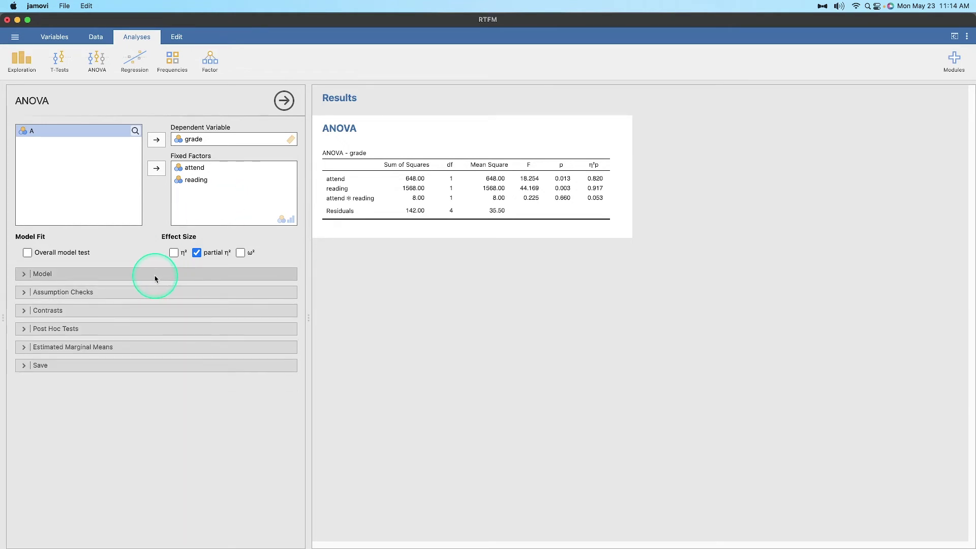
Tick Homogeneity test and Normality test under Assumption Checks, then expand Contrasts
{"action": "left_click", "coordinate": [146, 292]}
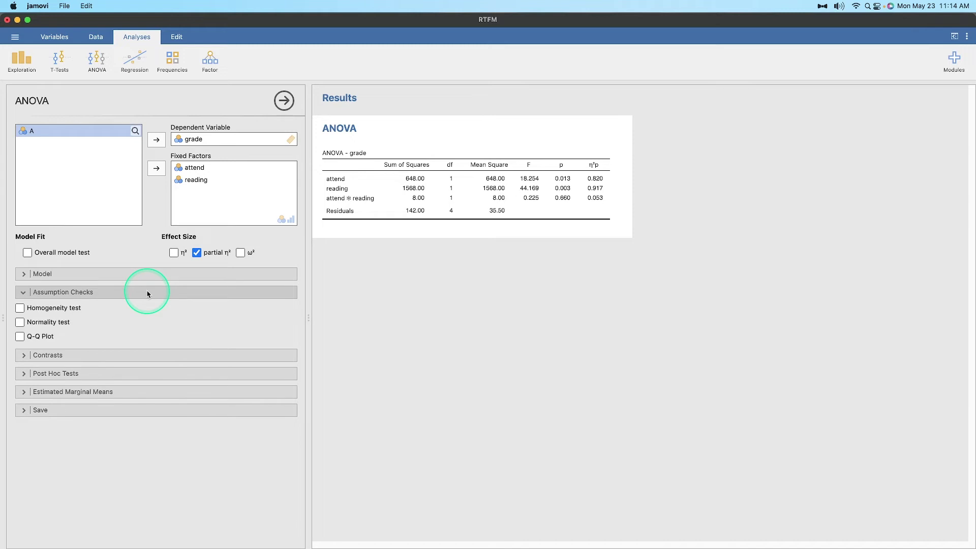
{"action": "left_click", "coordinate": [65, 309]}
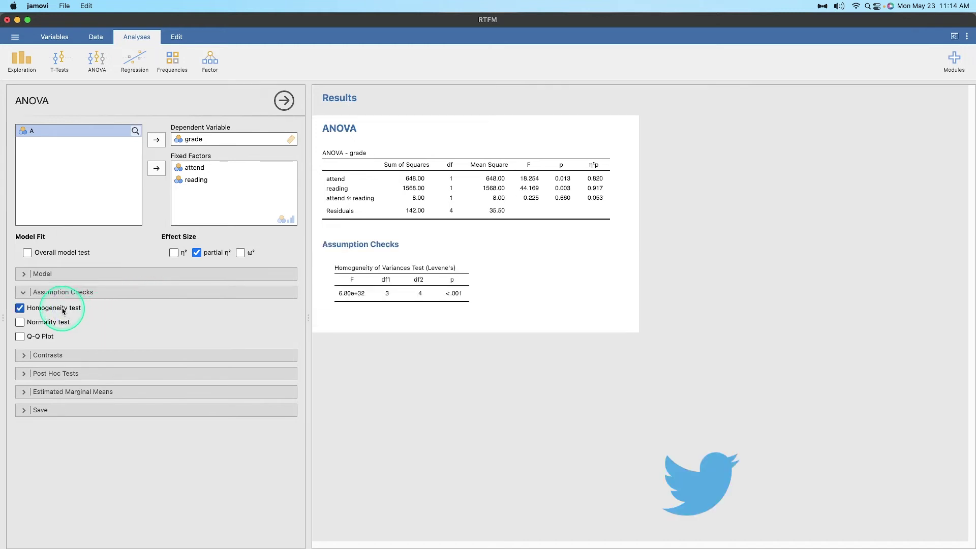
{"action": "left_click", "coordinate": [57, 325]}
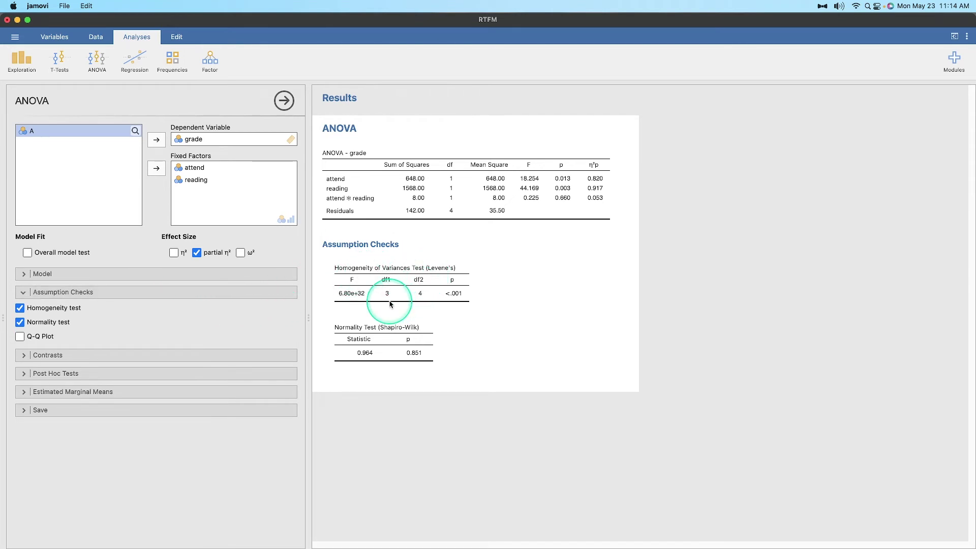
{"action": "left_click", "coordinate": [58, 293]}
{"action": "left_click", "coordinate": [78, 311]}
Collapse Contrasts, review the Post Hoc Tests options, and collapse them again
{"action": "left_click", "coordinate": [77, 311]}
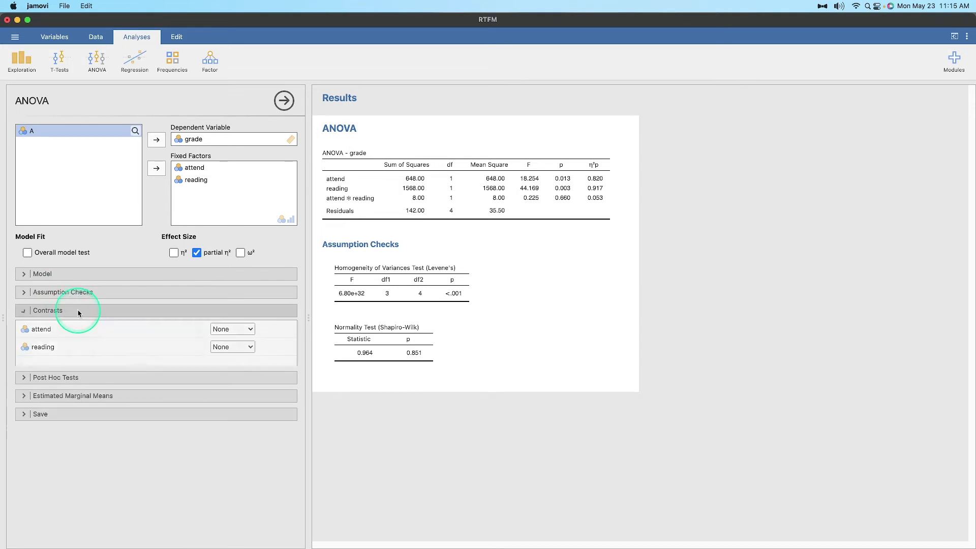
{"action": "left_click", "coordinate": [83, 330]}
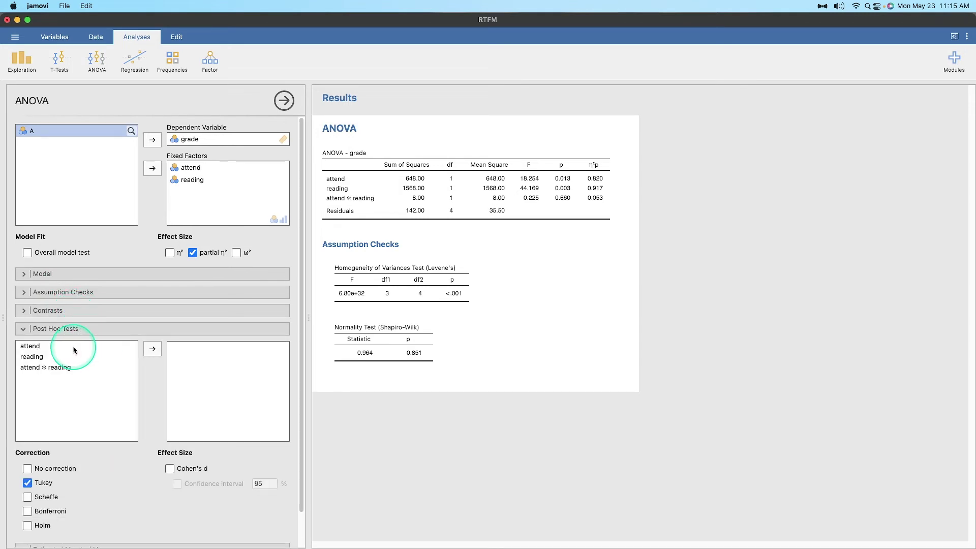
{"action": "scroll", "coordinate": [79, 341], "scroll_direction": "down", "scroll_amount": 2}
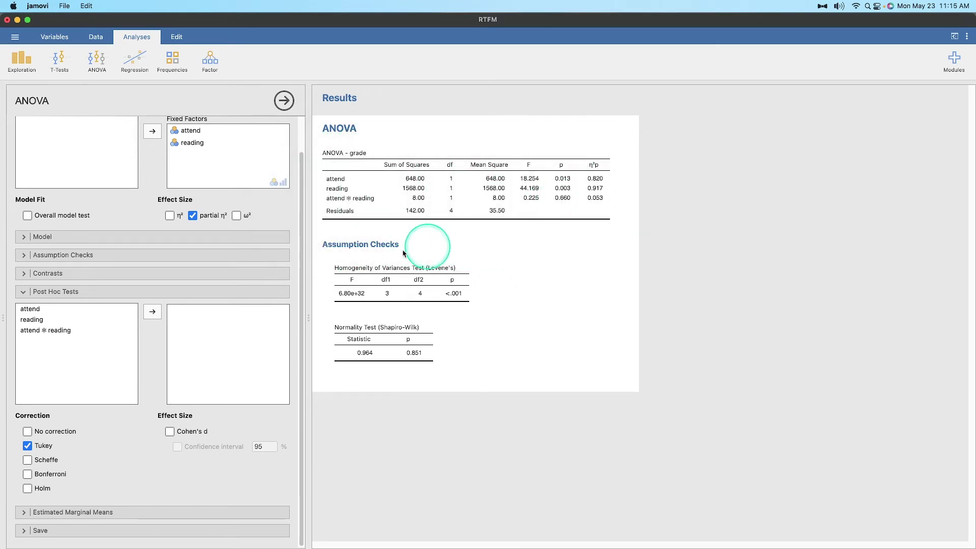
{"action": "left_click", "coordinate": [79, 291]}
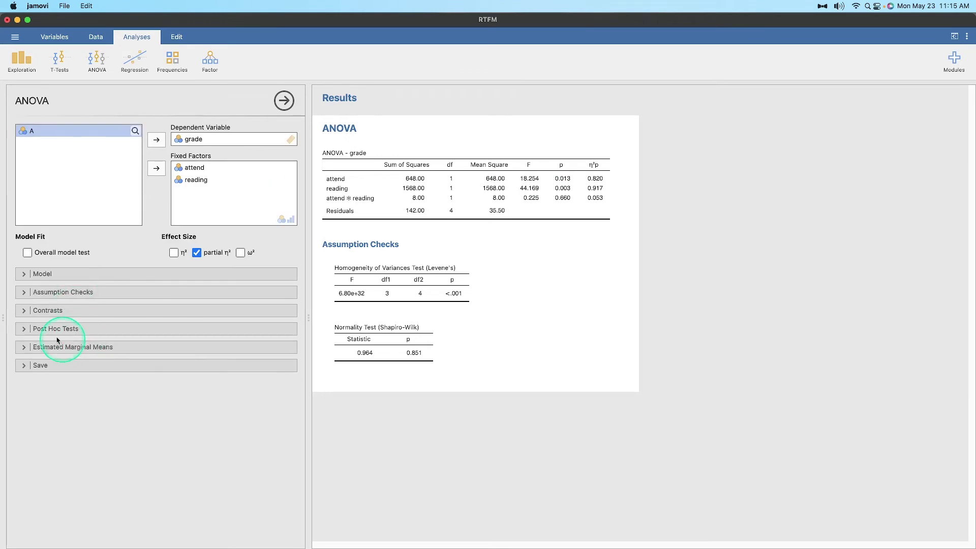
Add estimated marginal means terms for attend, reading, and reading ✻ attend
{"action": "left_click", "coordinate": [76, 346]}
{"action": "left_click", "coordinate": [44, 358]}
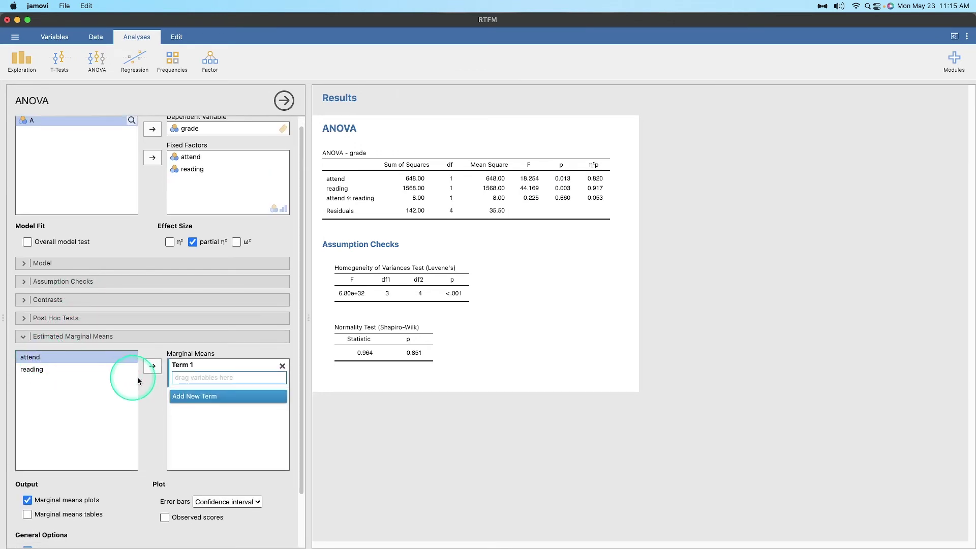
{"action": "left_click", "coordinate": [152, 366]}
{"action": "left_click", "coordinate": [205, 397]}
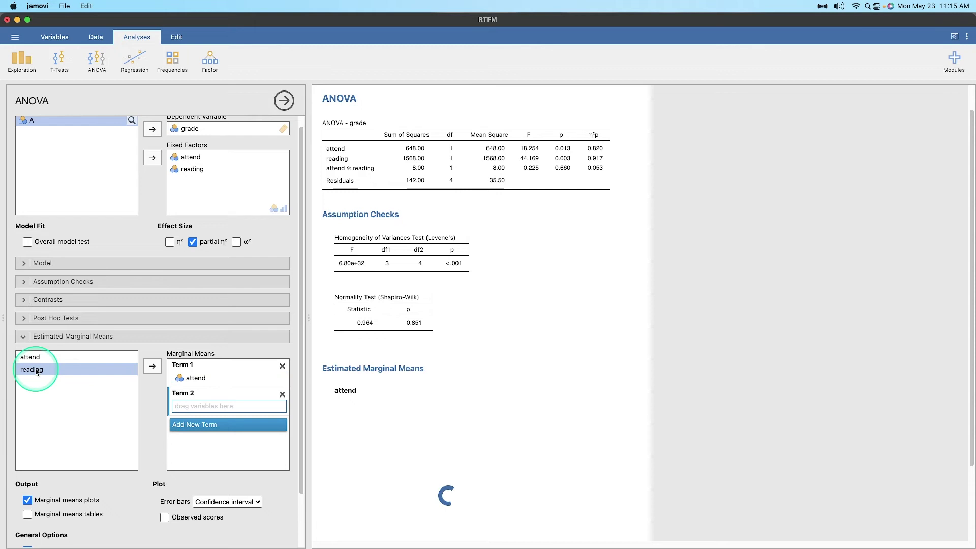
{"action": "left_click", "coordinate": [152, 366]}
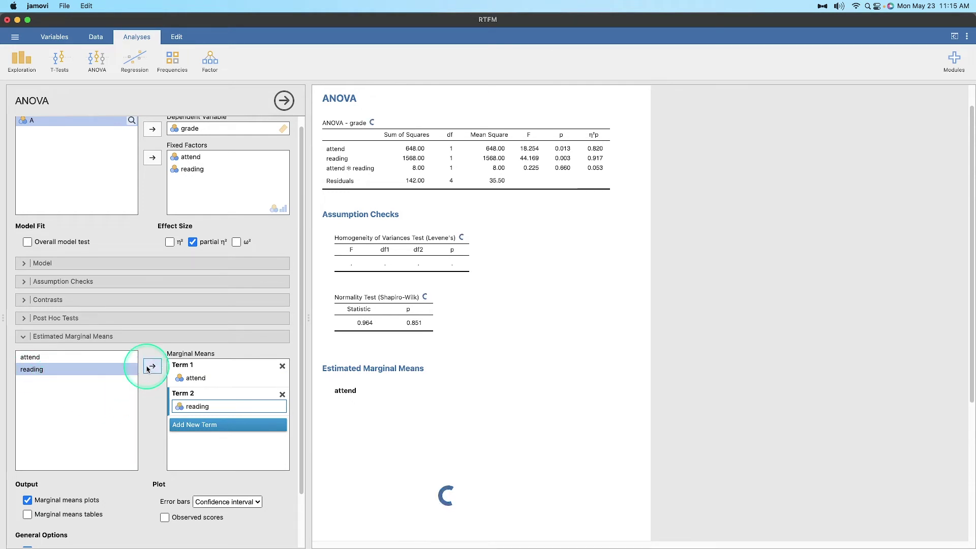
{"action": "left_click", "coordinate": [175, 425]}
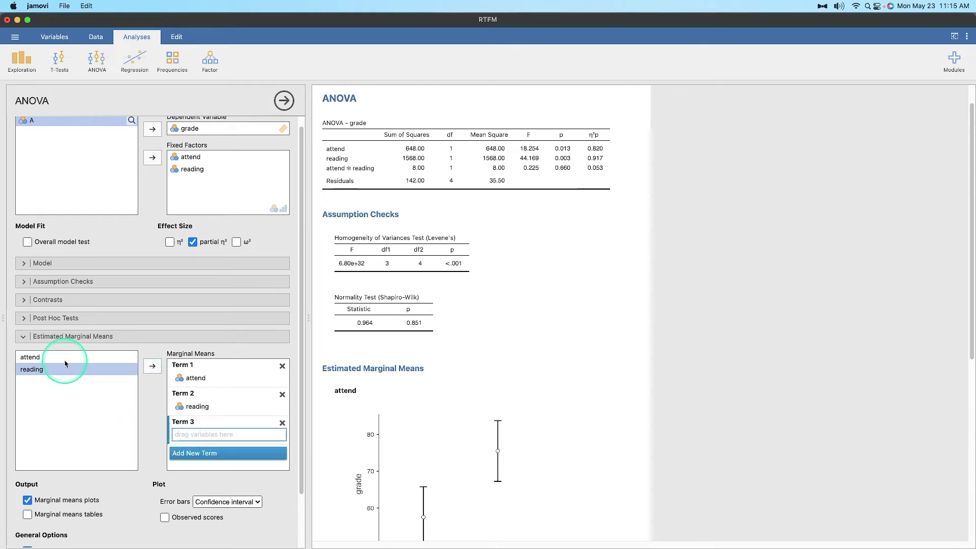
{"action": "left_click", "coordinate": [43, 357], "text": "shift"}
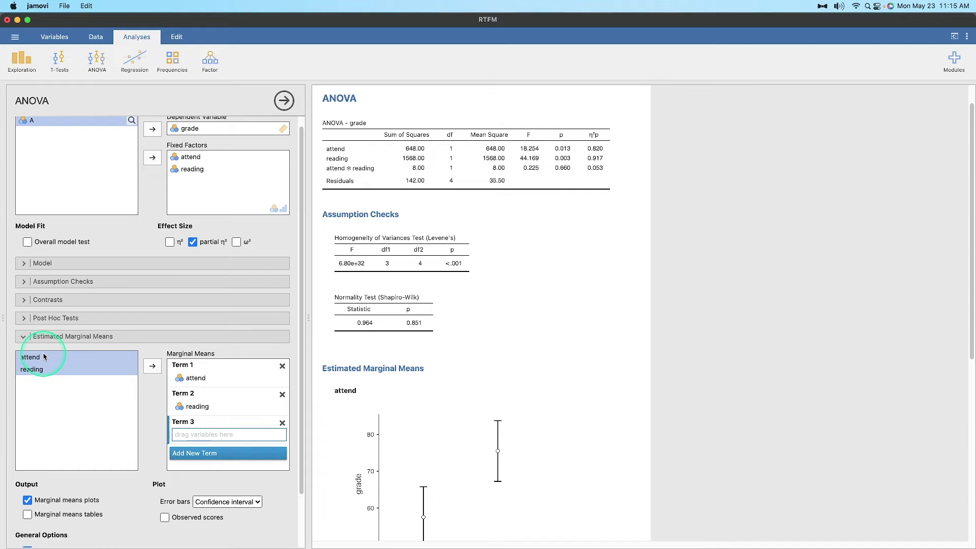
{"action": "left_click", "coordinate": [152, 366]}
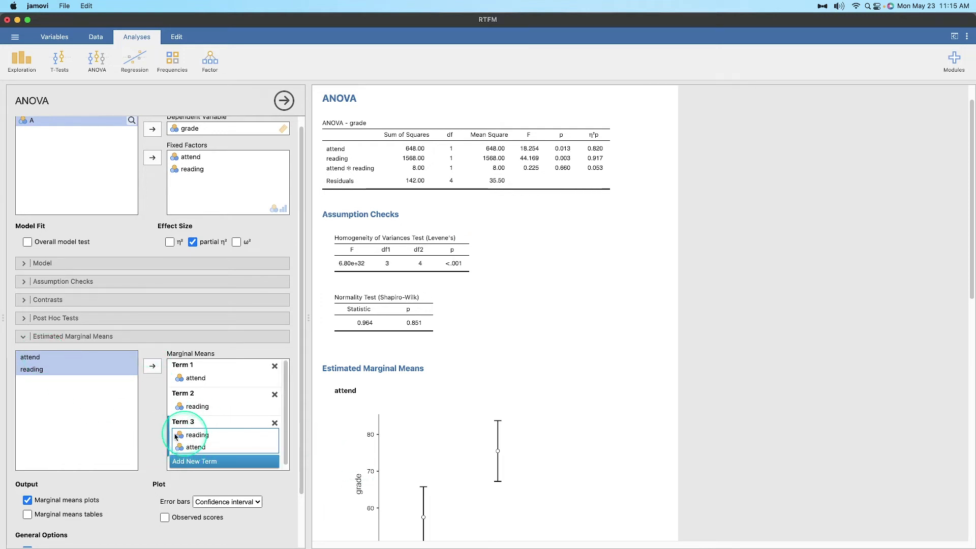
Turn on marginal means tables and set error bars to Standard Error
{"action": "scroll", "coordinate": [160, 430], "scroll_direction": "down", "scroll_amount": 3}
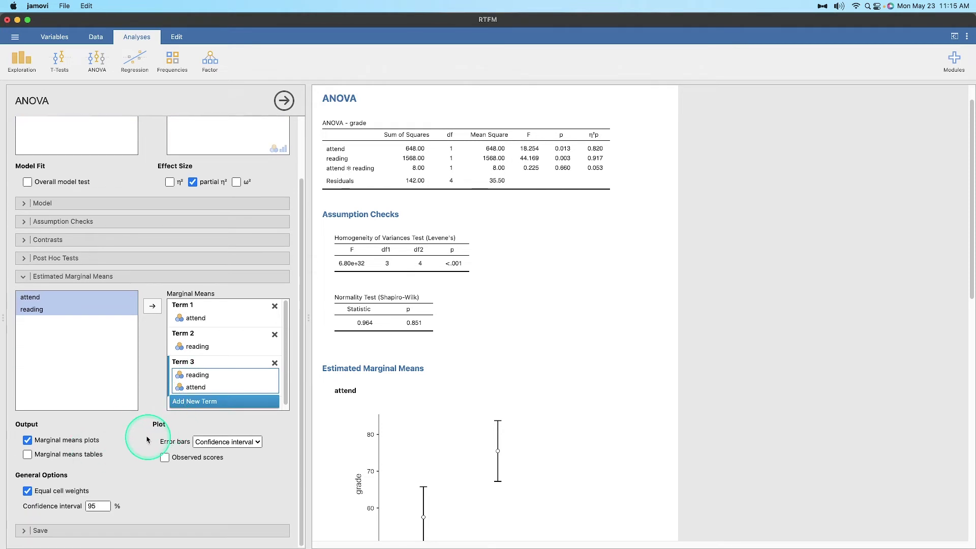
{"action": "left_click", "coordinate": [53, 455]}
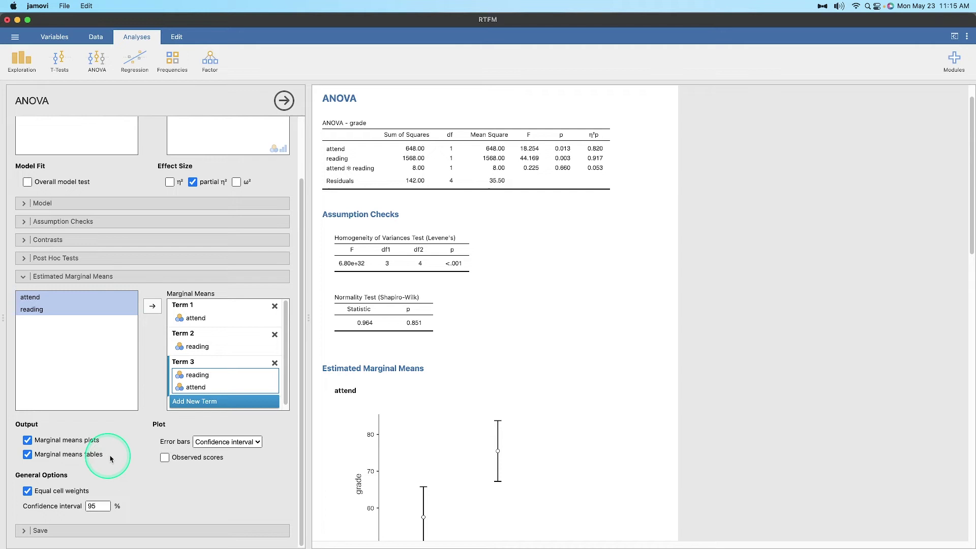
{"action": "left_click", "coordinate": [234, 442]}
{"action": "left_click", "coordinate": [219, 457]}
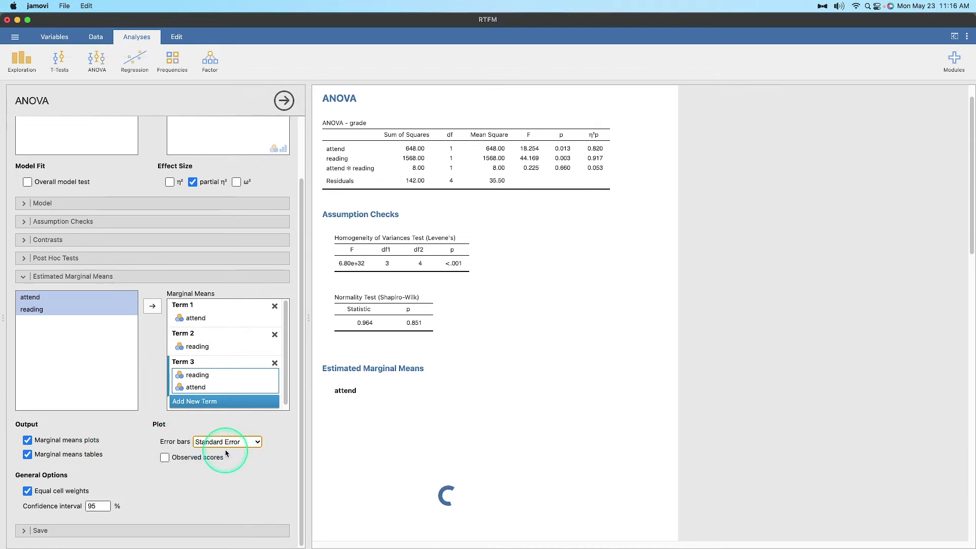
Save the ANOVA residuals to a new Residuals column and check its values in the spreadsheet
{"action": "left_click", "coordinate": [79, 277]}
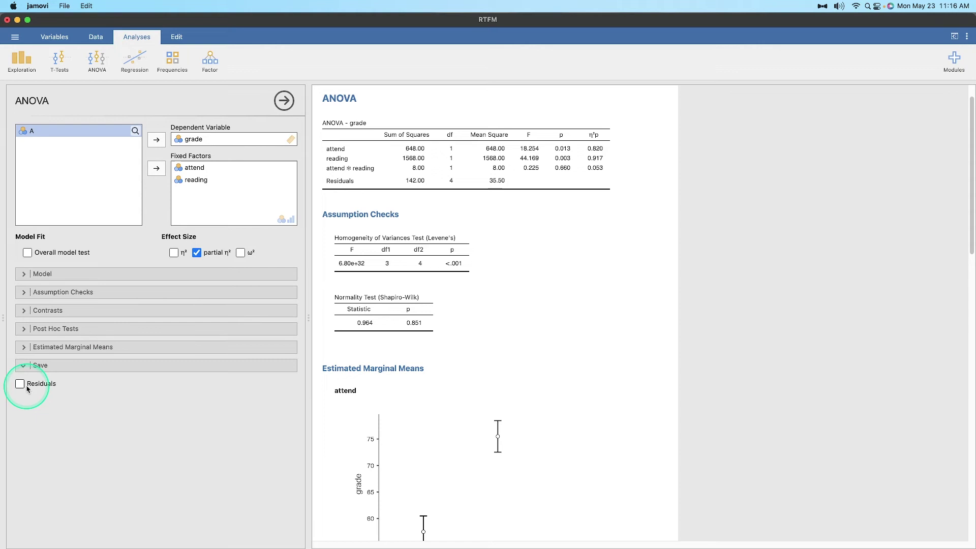
{"action": "left_click", "coordinate": [19, 384]}
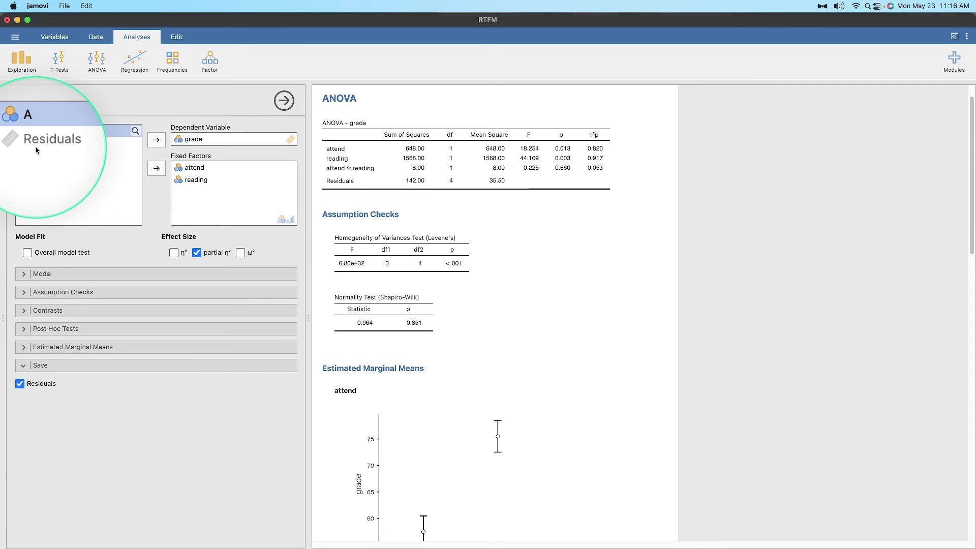
{"action": "left_click", "coordinate": [96, 36]}
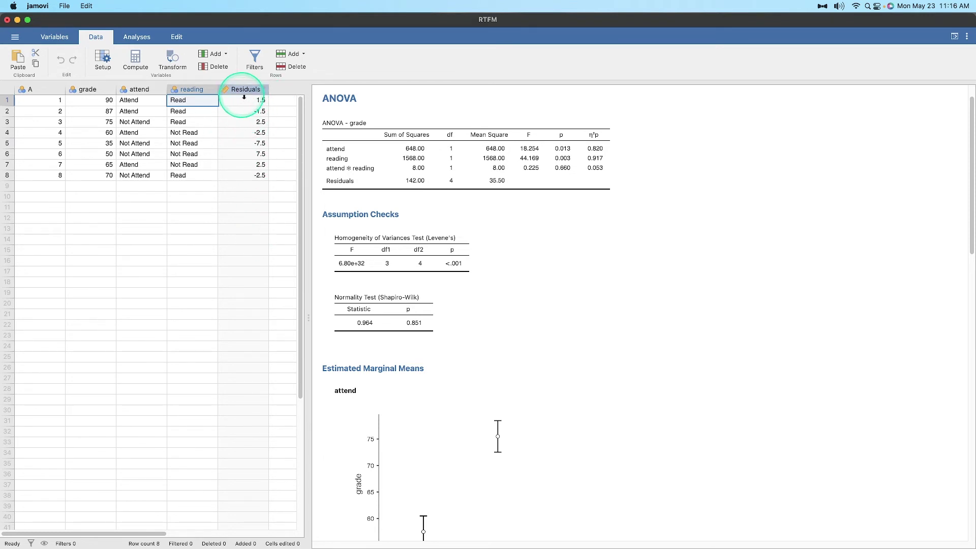
{"action": "left_click", "coordinate": [136, 37]}
{"action": "left_click", "coordinate": [588, 214]}
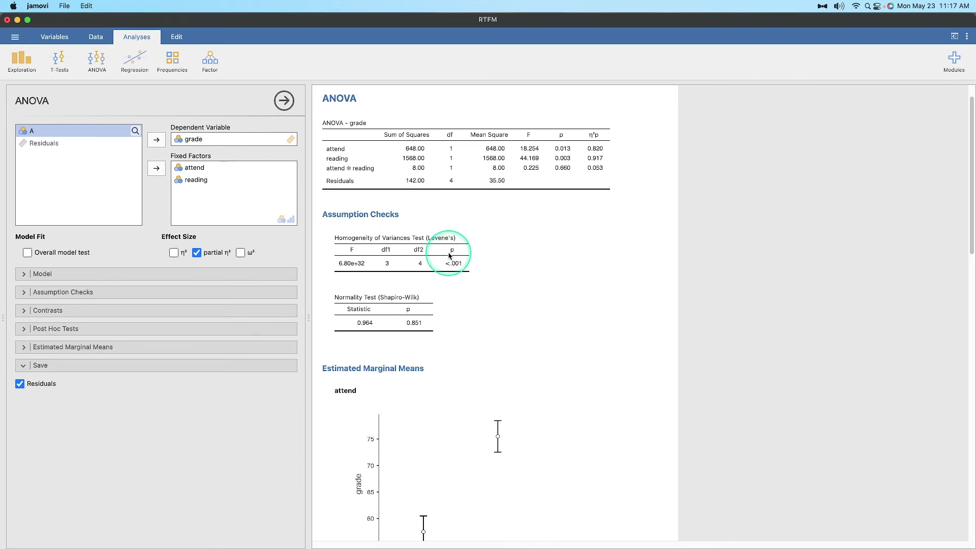
{"action": "scroll", "coordinate": [540, 305], "scroll_direction": "down", "scroll_amount": 6}
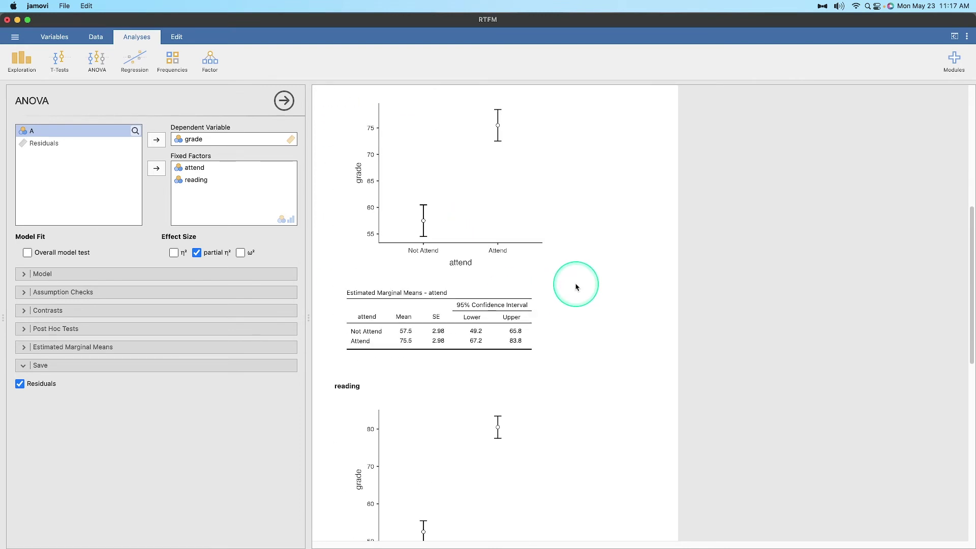
{"action": "scroll", "coordinate": [575, 285], "scroll_direction": "up", "scroll_amount": 2}
{"action": "scroll", "coordinate": [570, 290], "scroll_direction": "up", "scroll_amount": 5}
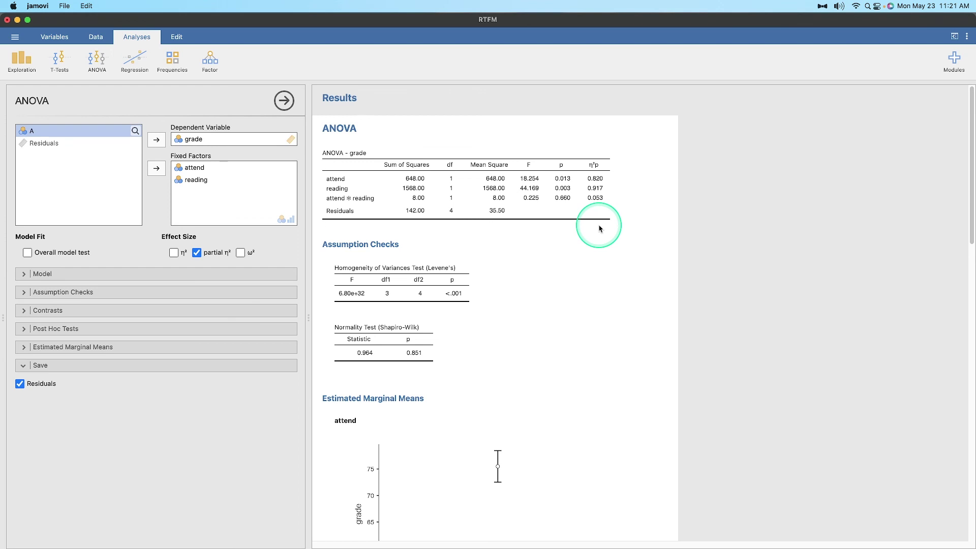
{"action": "scroll", "coordinate": [602, 224], "scroll_direction": "down", "scroll_amount": 5}
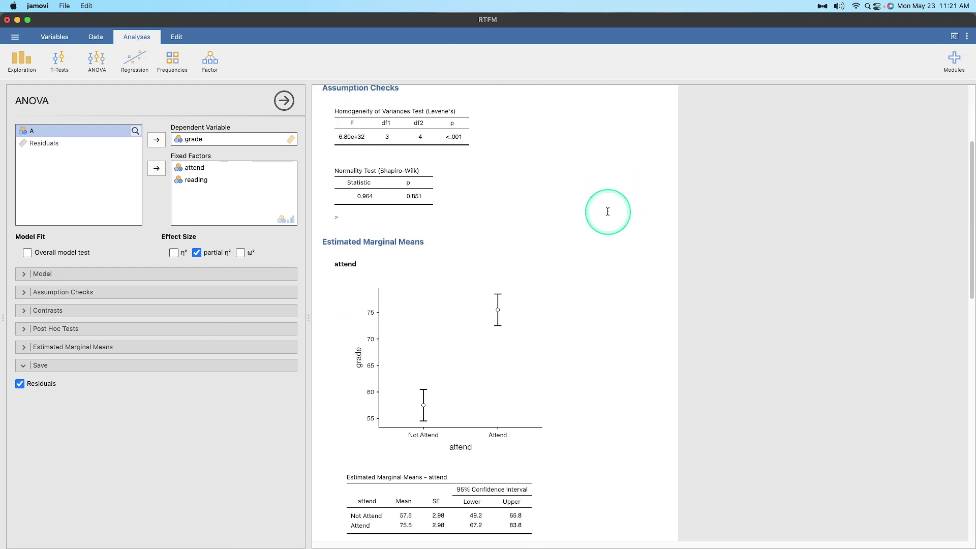
{"action": "scroll", "coordinate": [608, 211], "scroll_direction": "down", "scroll_amount": 4}
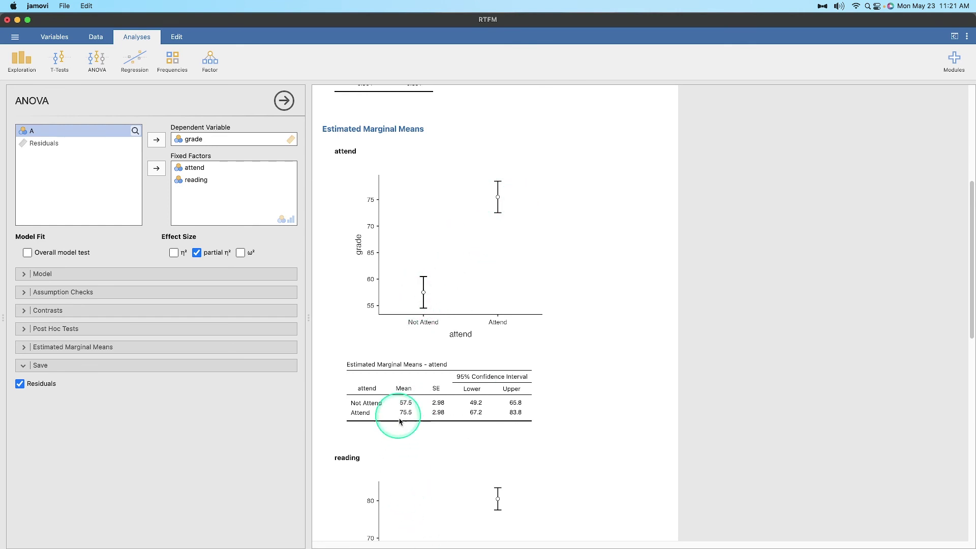
{"action": "scroll", "coordinate": [549, 377], "scroll_direction": "down", "scroll_amount": 5}
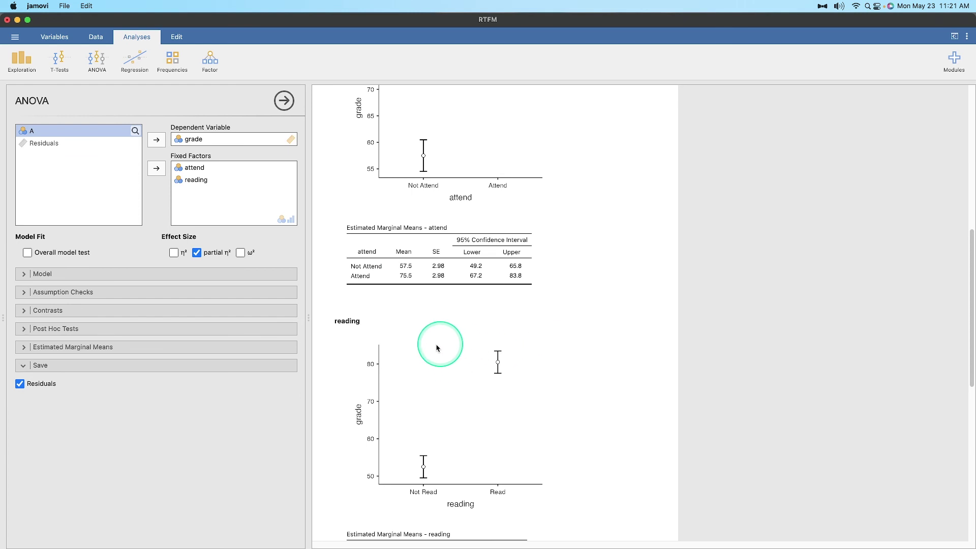
{"action": "scroll", "coordinate": [514, 381], "scroll_direction": "down", "scroll_amount": 1}
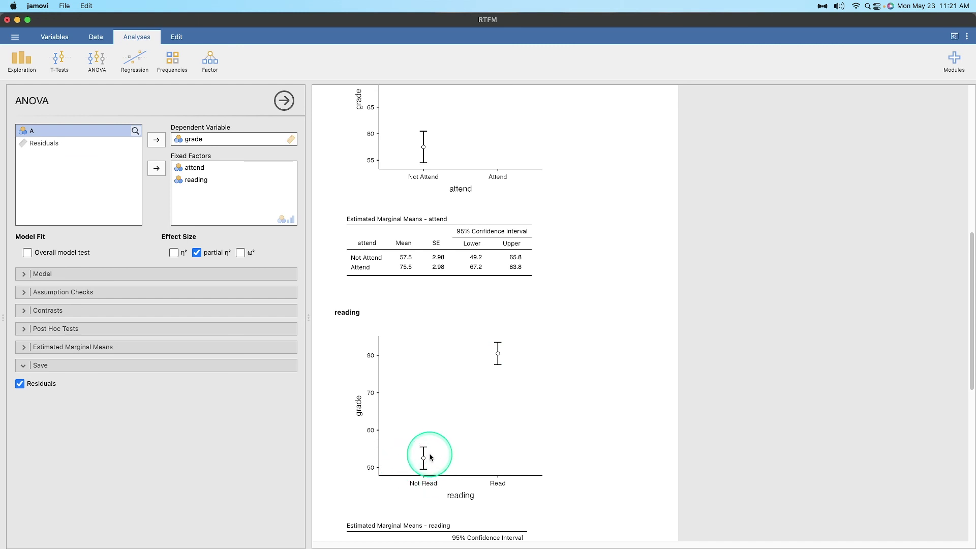
{"action": "scroll", "coordinate": [548, 415], "scroll_direction": "down", "scroll_amount": 5}
{"action": "scroll", "coordinate": [547, 418], "scroll_direction": "down", "scroll_amount": 2}
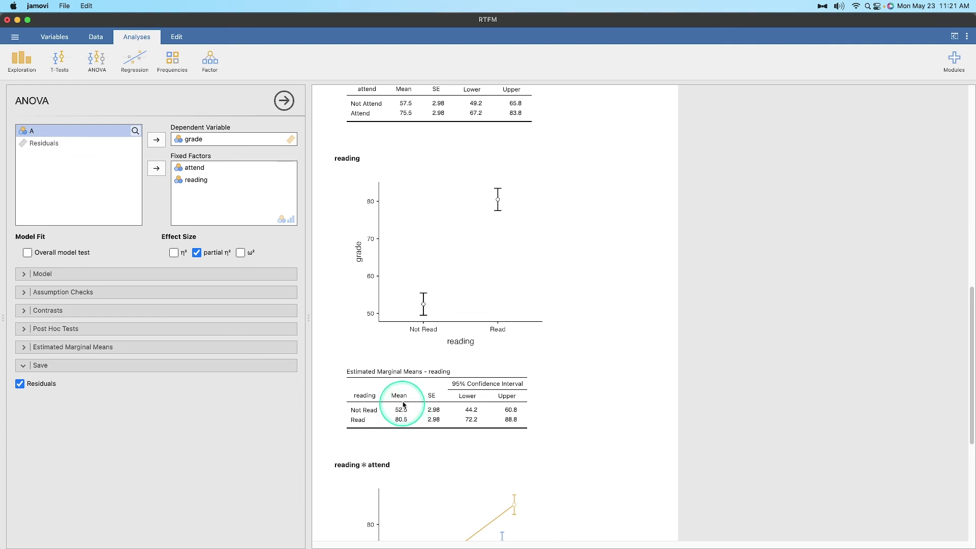
{"action": "scroll", "coordinate": [483, 349], "scroll_direction": "down", "scroll_amount": 10}
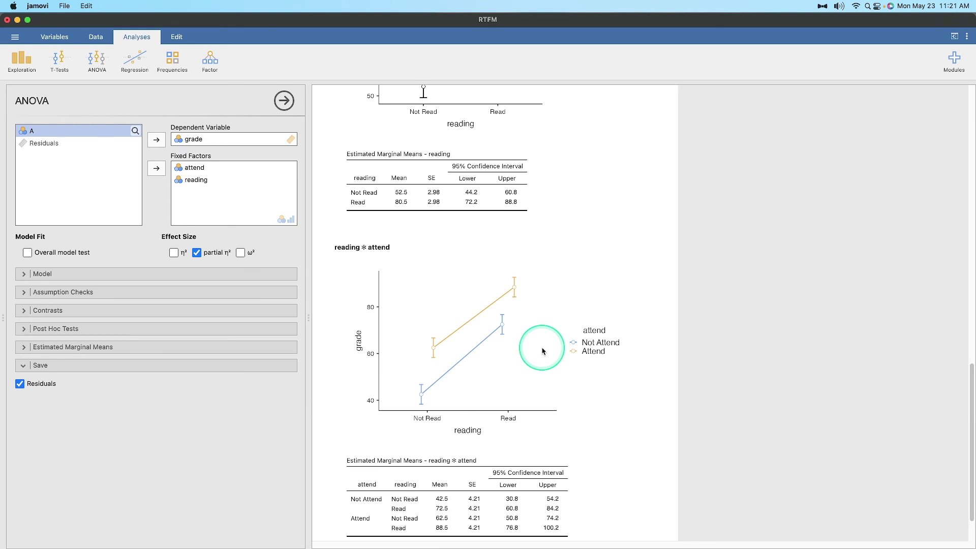
{"action": "scroll", "coordinate": [542, 348], "scroll_direction": "down", "scroll_amount": 2}
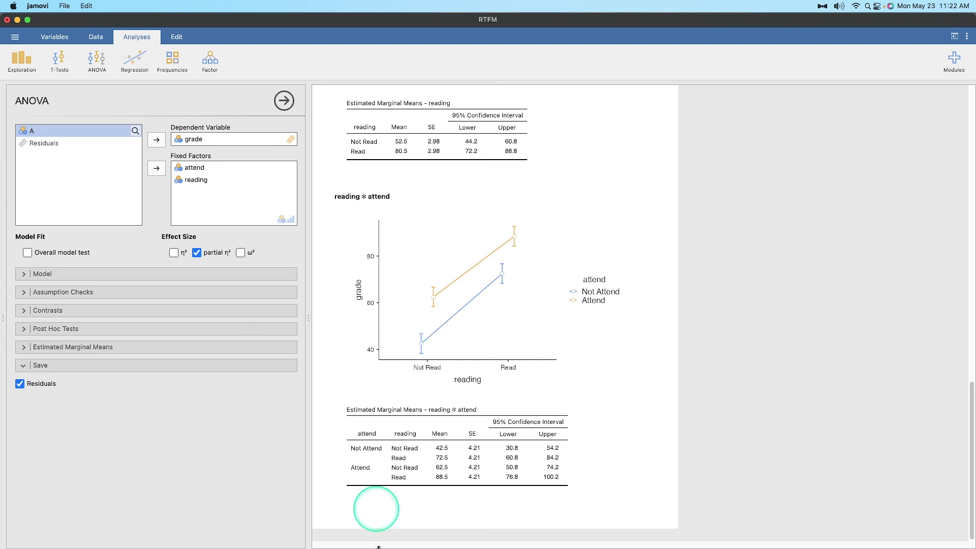
{"action": "scroll", "coordinate": [453, 490], "scroll_direction": "up", "scroll_amount": 15}
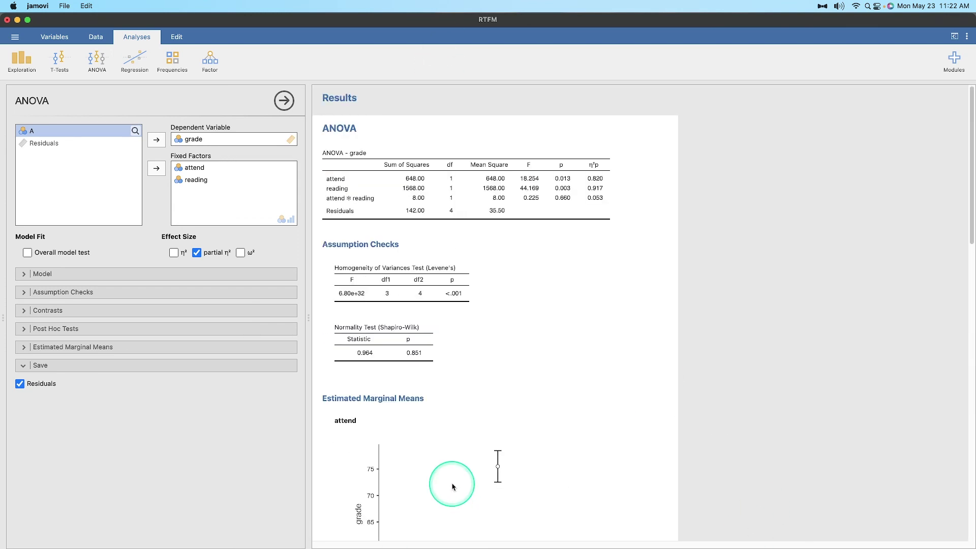